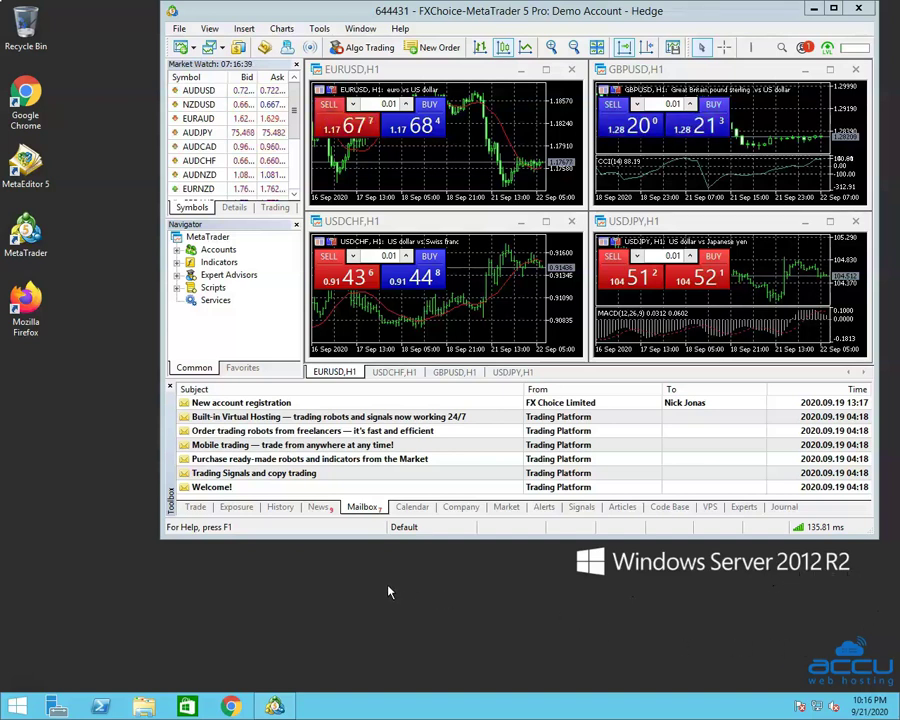
Search the Start screen for 'run' and launch the Run dialog from the results.
left_click(16, 708)
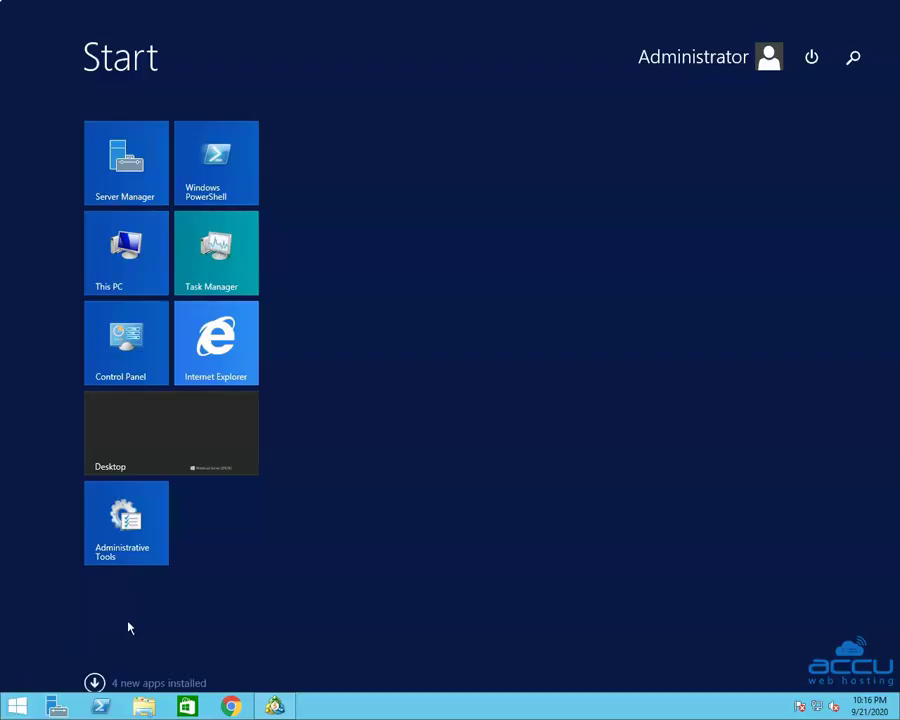
left_click(855, 60)
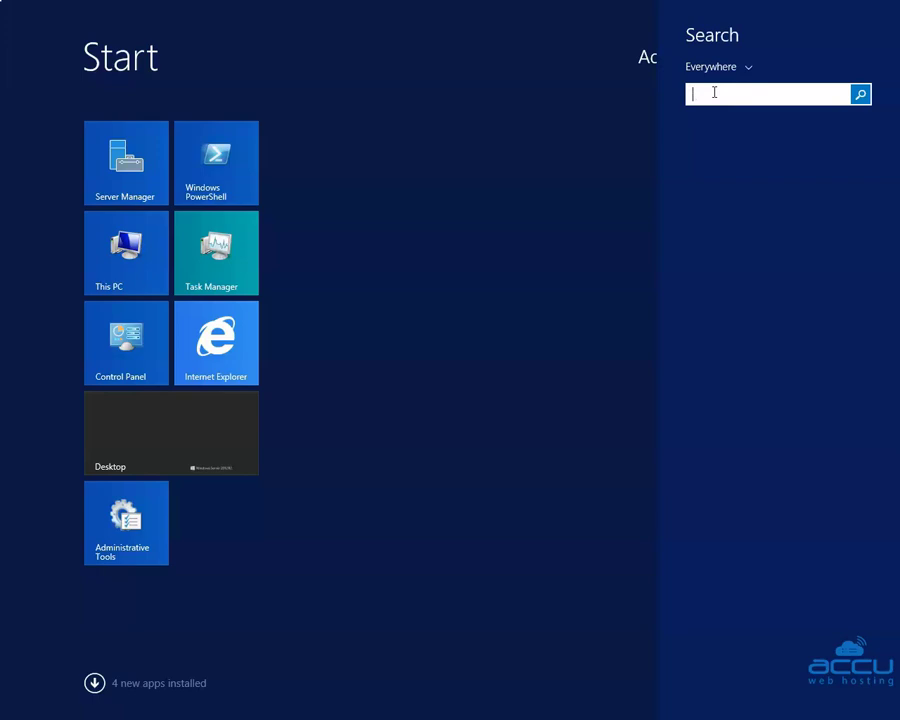
type("run")
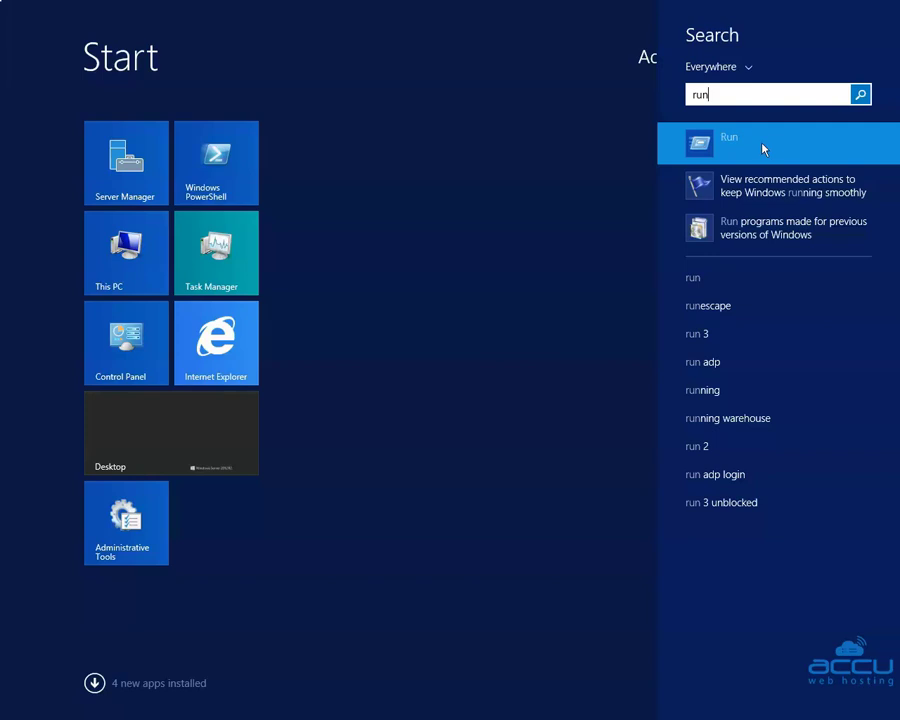
left_click(748, 151)
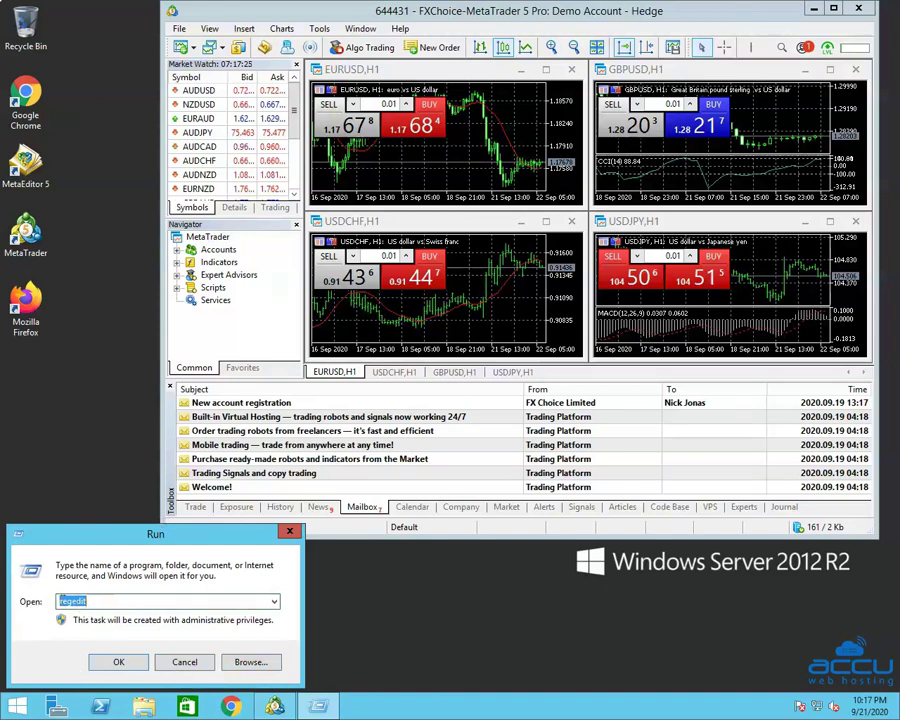
Replace the prefilled command with shell:startup and run it to open the Startup folder.
left_click(103, 600)
key("BackSpace")
key("BackSpace")
key("BackSpace")
key("BackSpace")
type("shell:s")
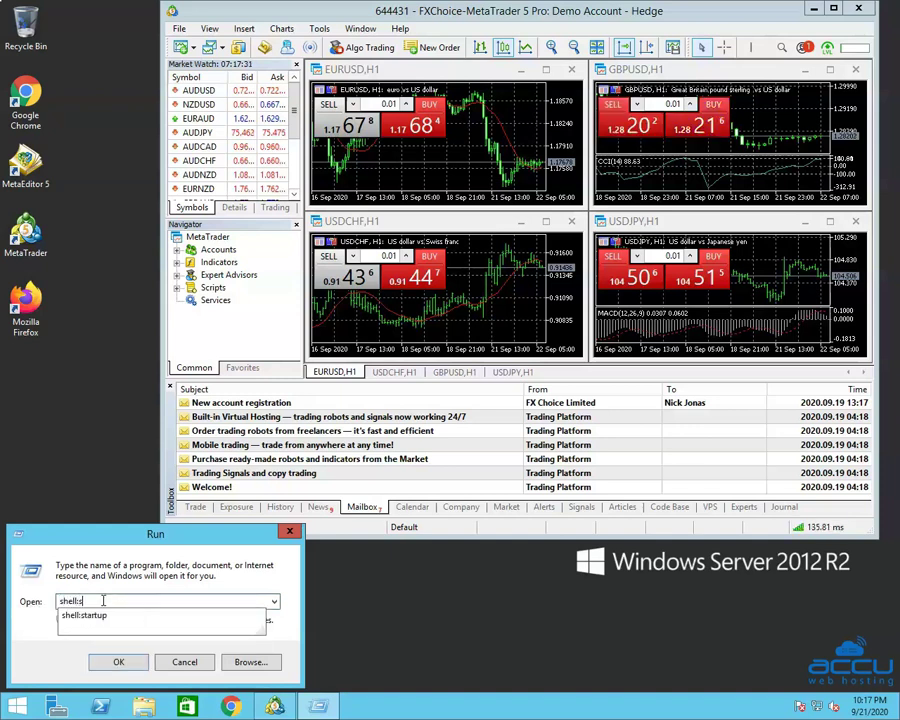
type("tartup")
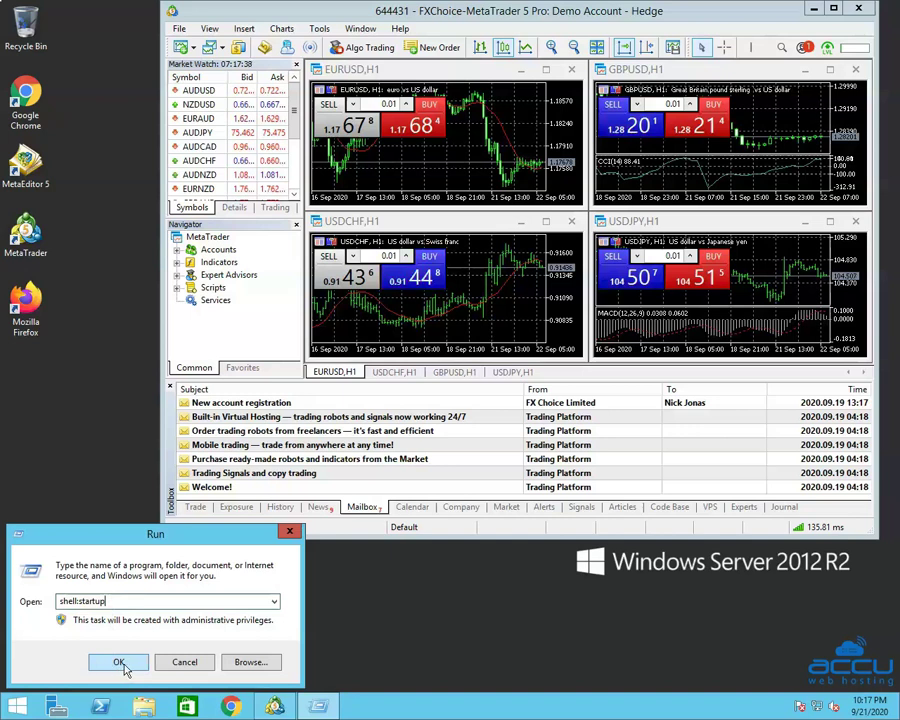
left_click(120, 662)
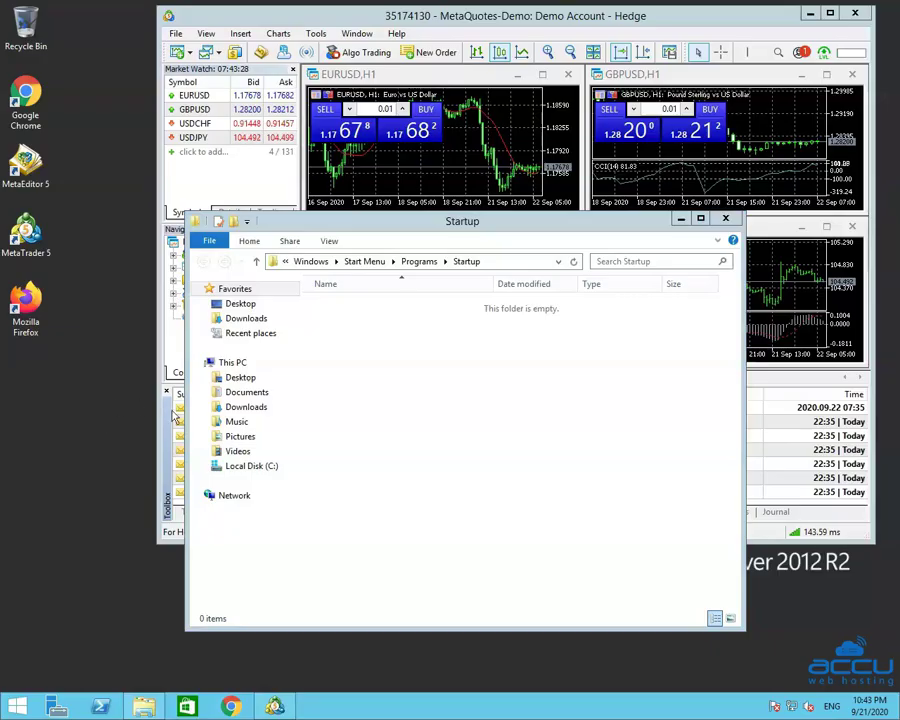
Open This PC from Start and open Local Disk (C:) in a second window.
left_click(14, 708)
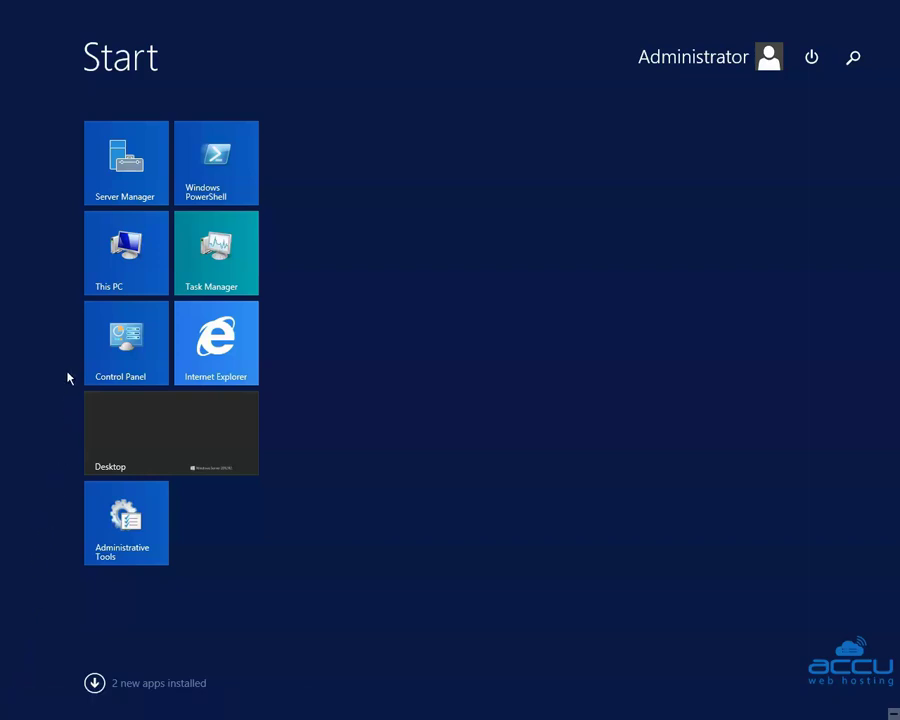
left_click(118, 264)
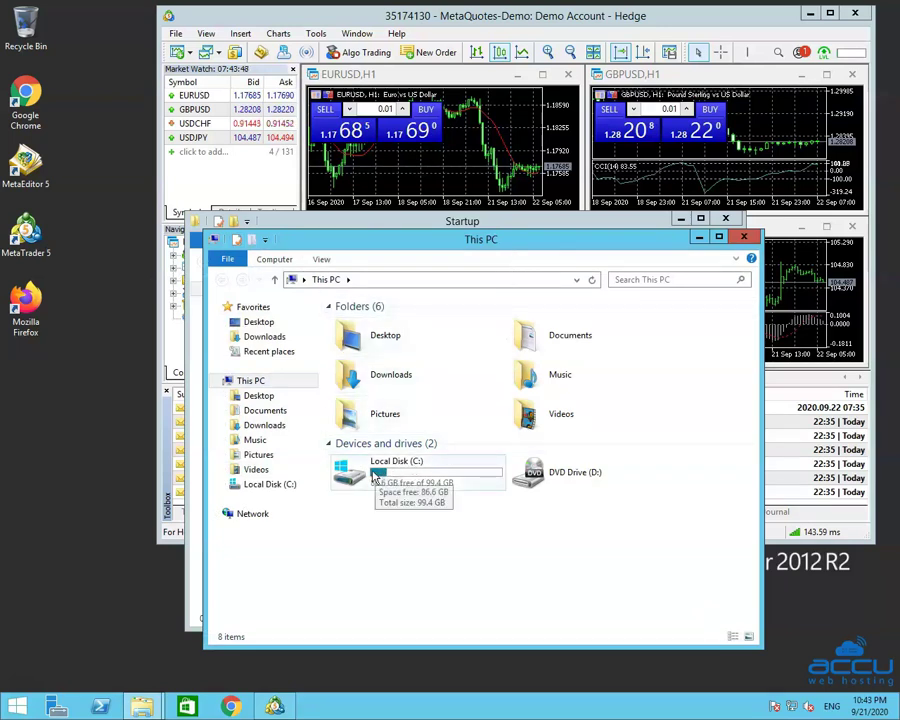
mouse_move(404, 474)
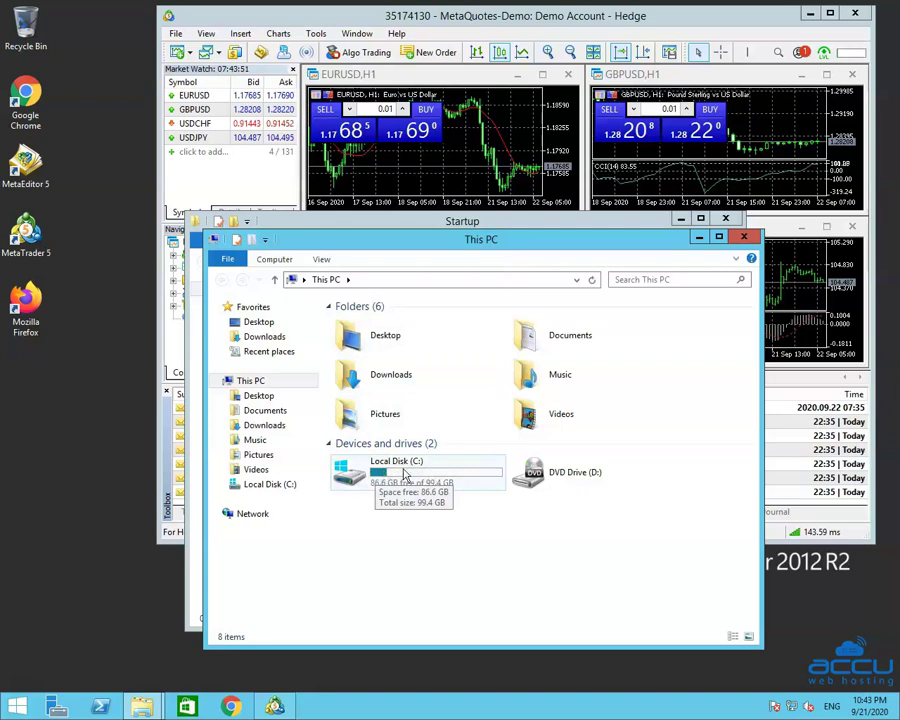
right_click(405, 475)
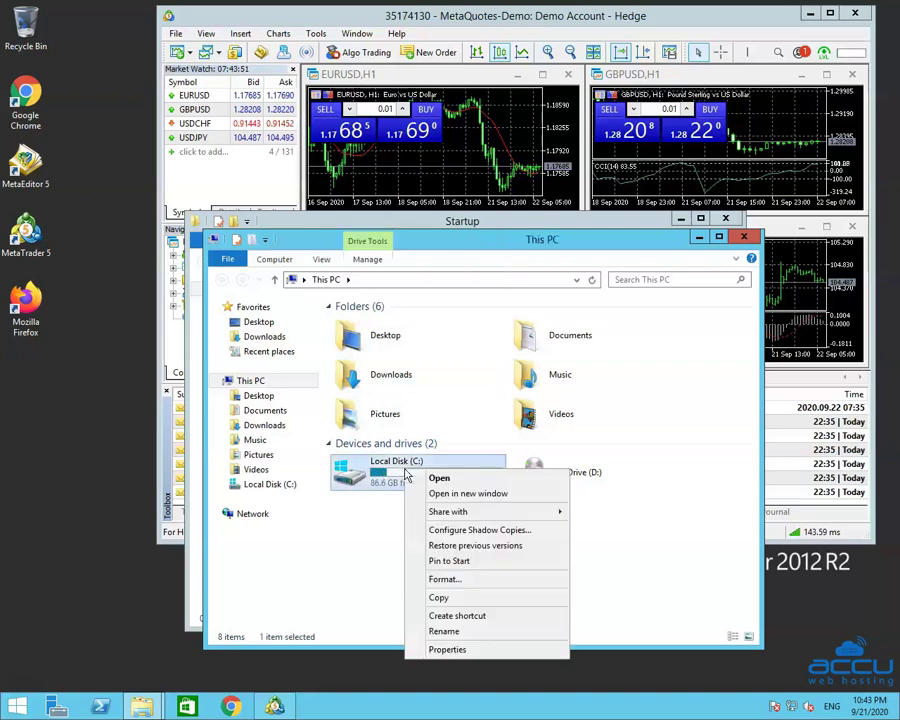
left_click(456, 482)
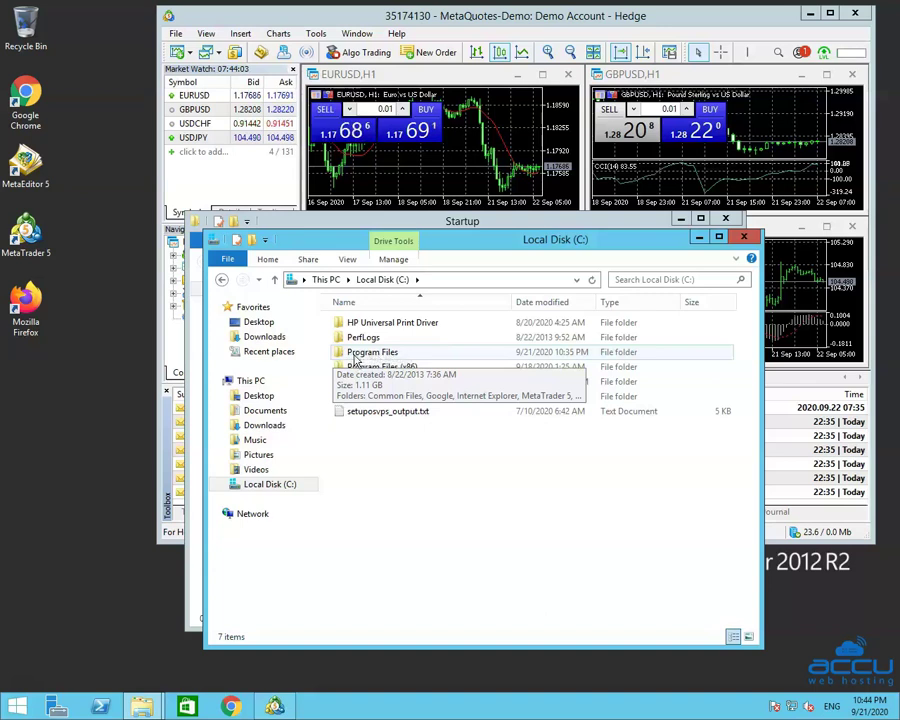
Open Program Files, then the MetaTrader 5 folder, to reveal terminal64.exe.
left_click(374, 357)
right_click(374, 357)
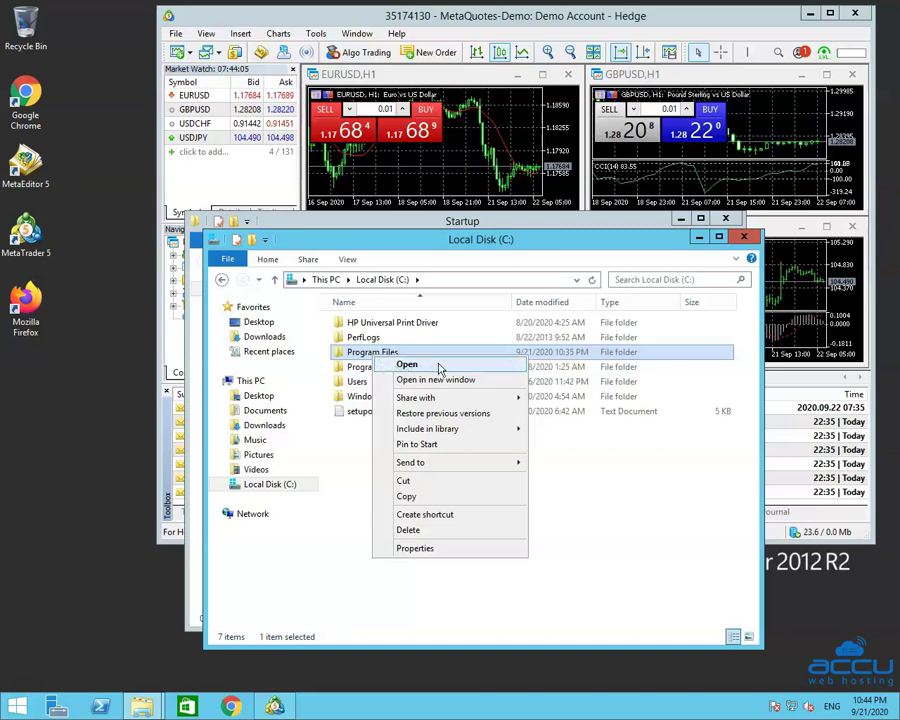
left_click(412, 366)
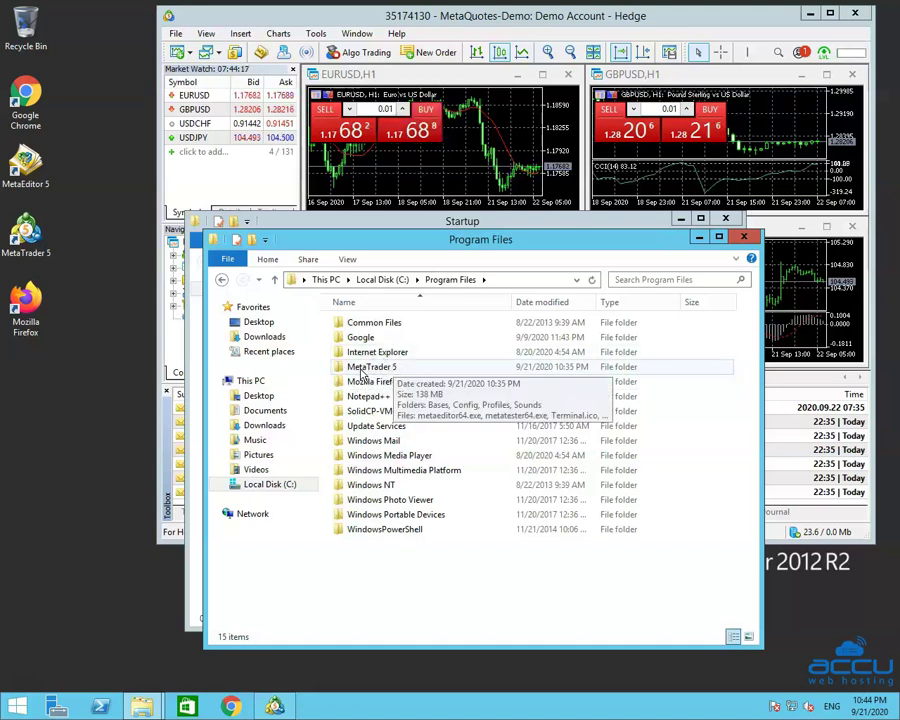
left_click(364, 373)
right_click(363, 373)
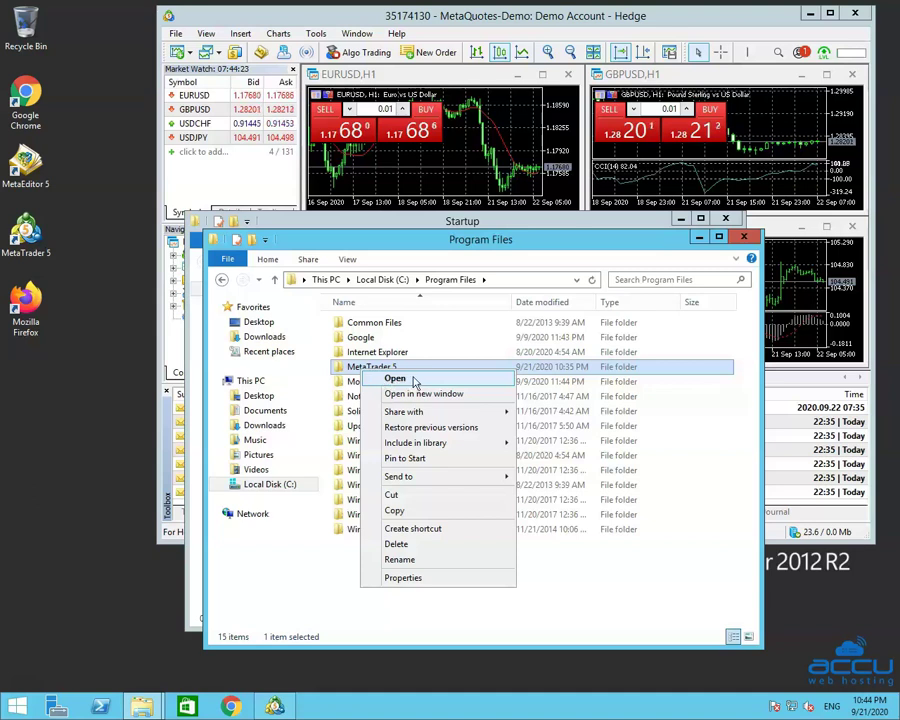
left_click(389, 380)
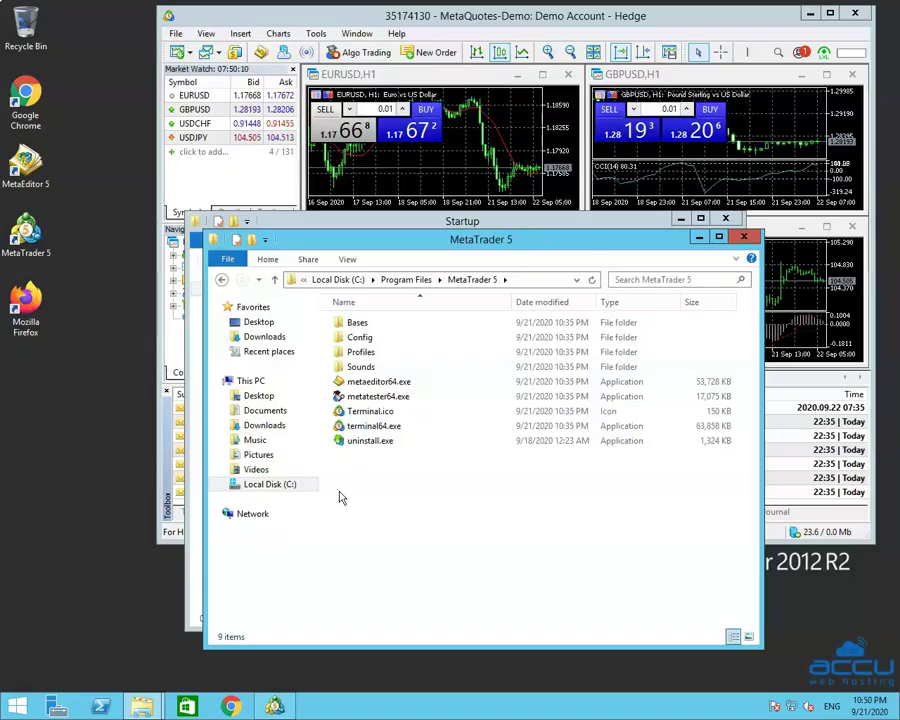
Copy terminal64.exe from the MetaTrader 5 folder.
left_click(374, 432)
right_click(374, 432)
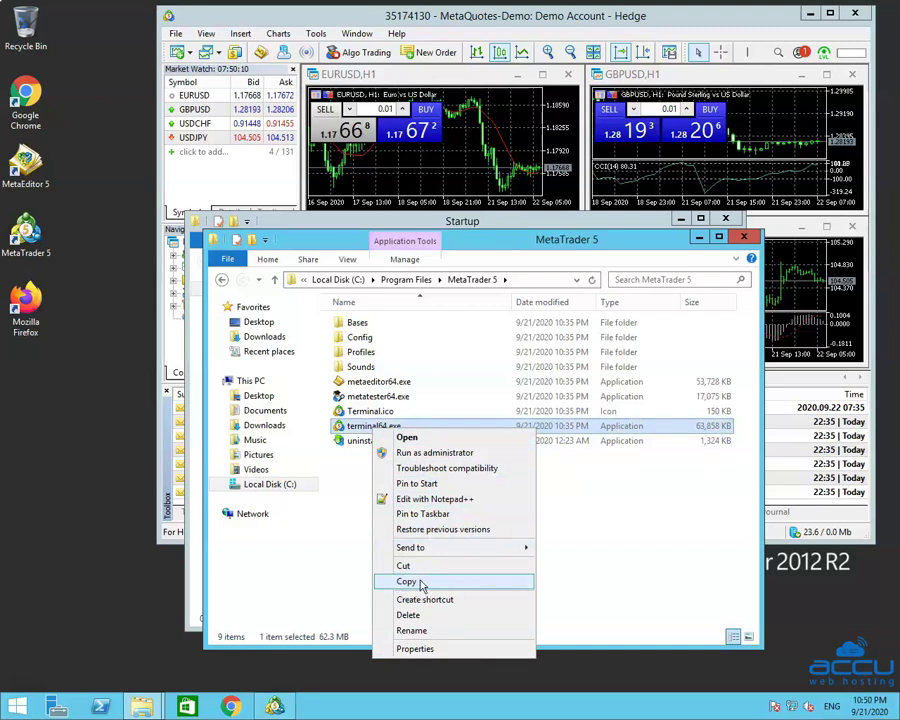
left_click(427, 587)
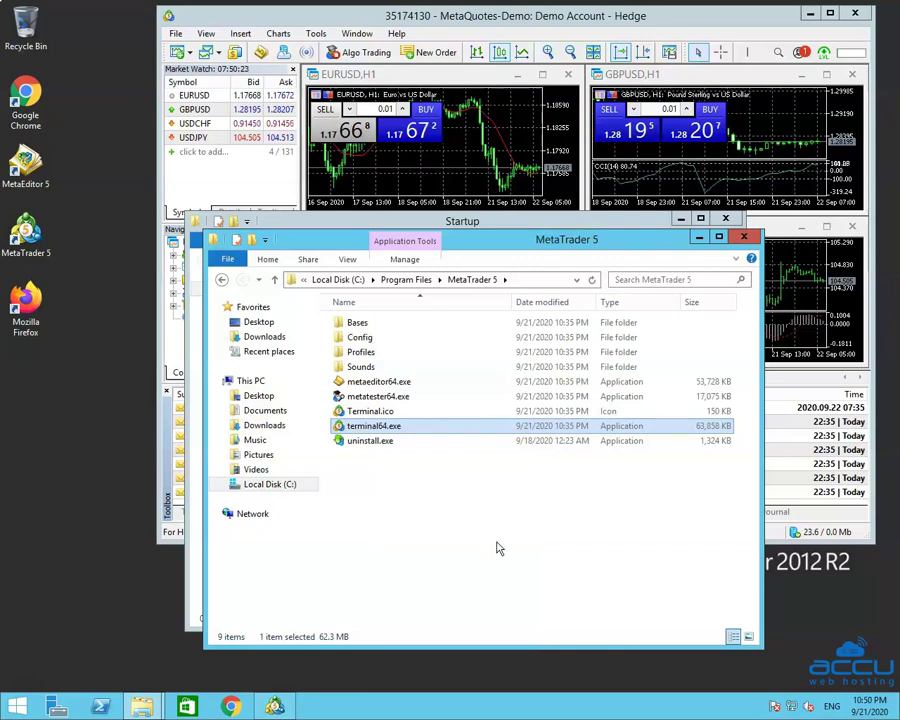
Paste a shortcut to terminal64.exe into the empty Startup folder.
left_click(539, 222)
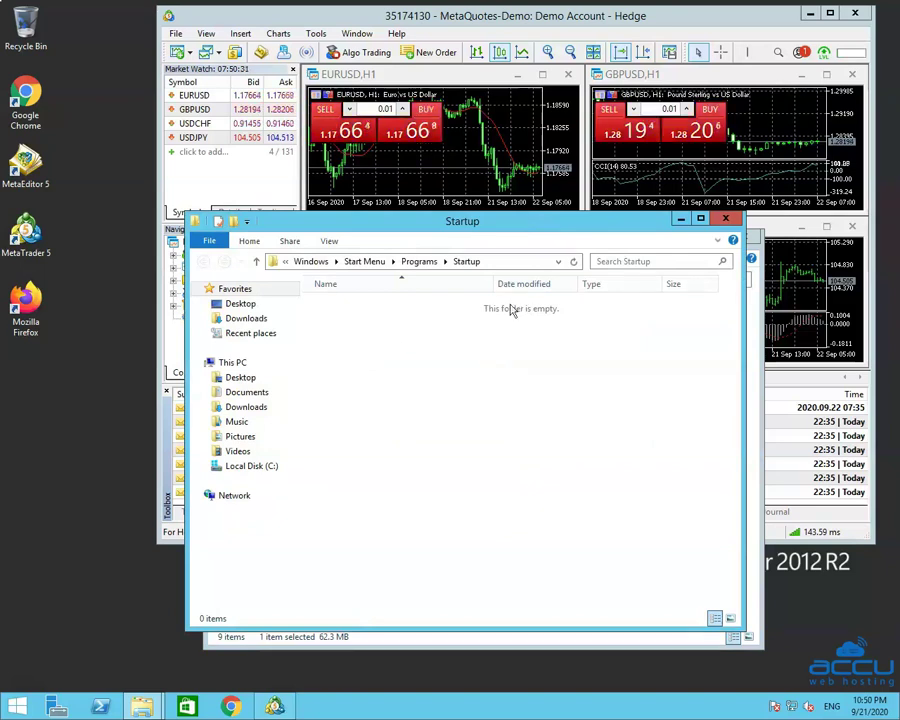
right_click(456, 403)
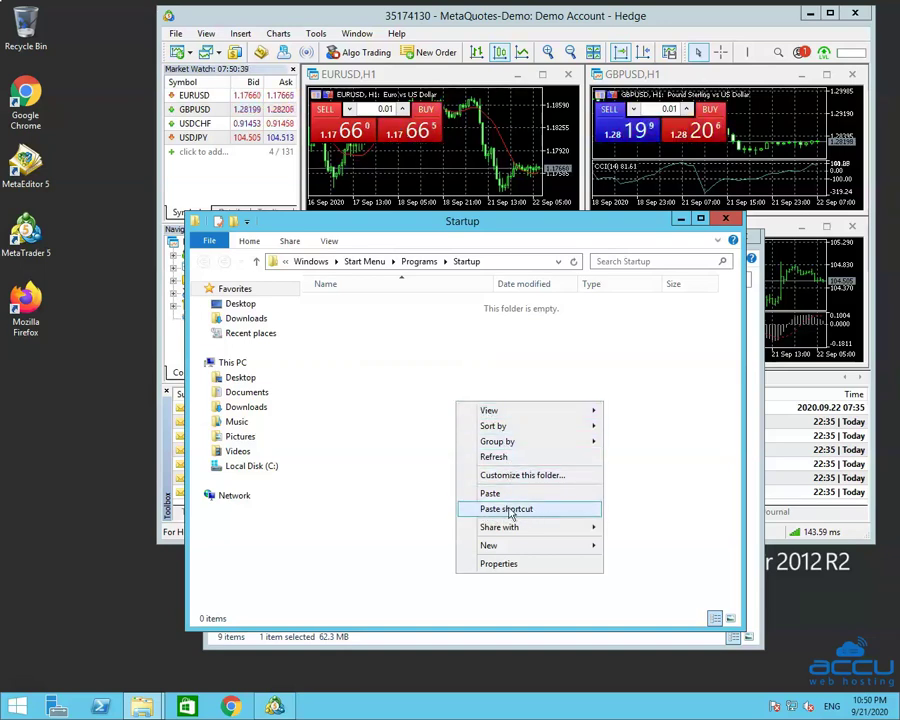
left_click(511, 513)
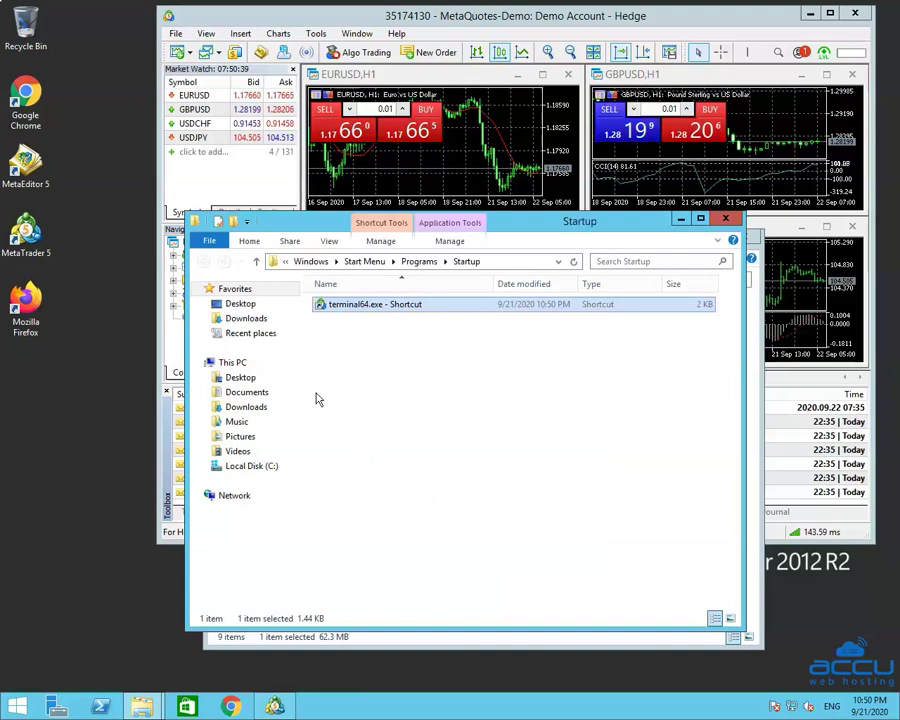
left_click(364, 347)
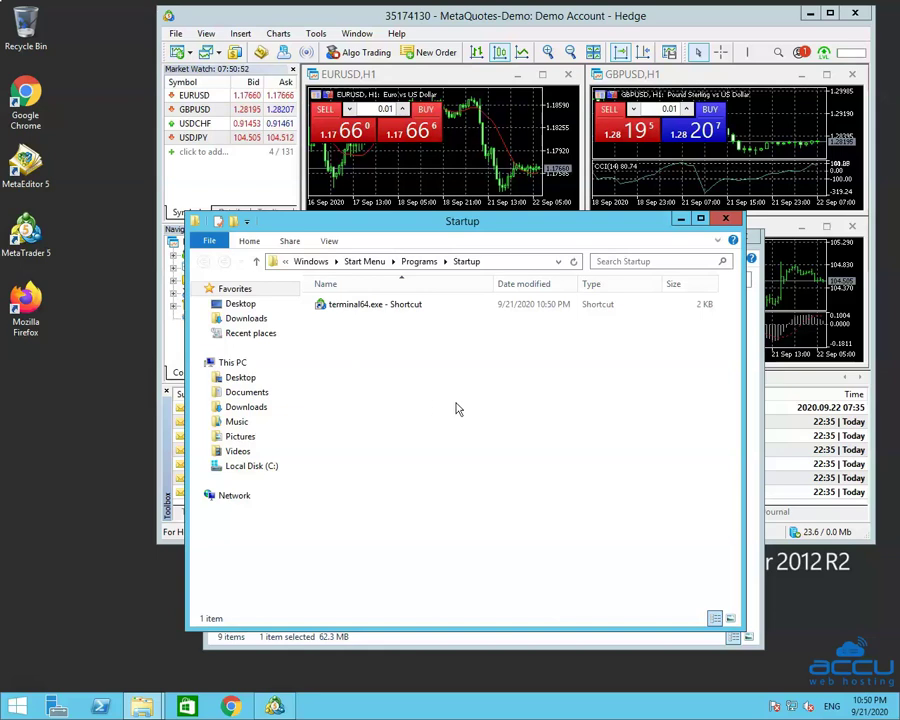
Close the Startup and MetaTrader 5 folder windows and the MetaTrader 5 terminal.
left_click(728, 219)
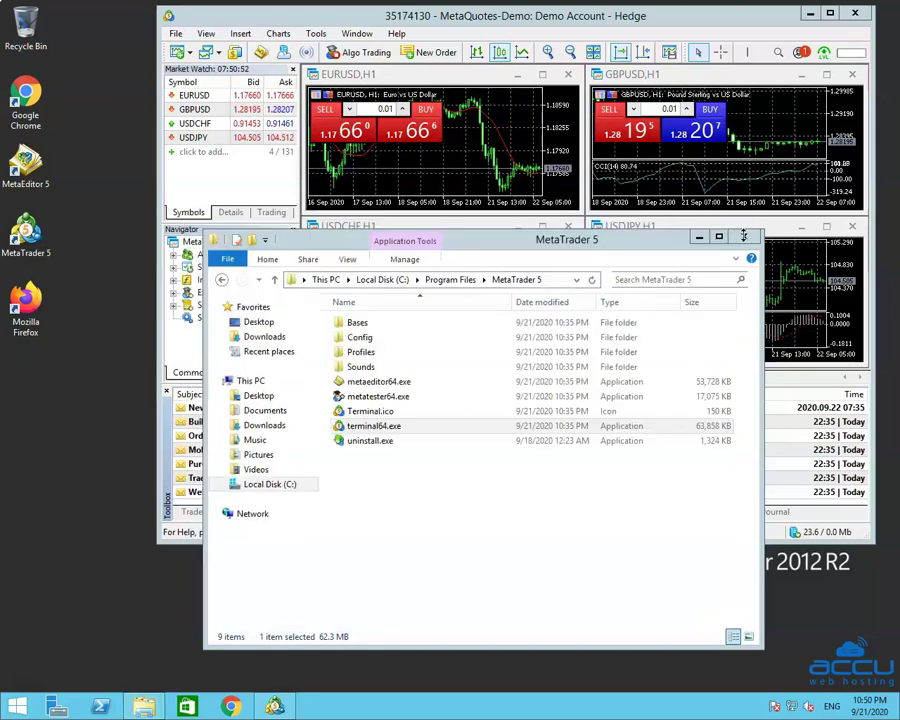
left_click(752, 241)
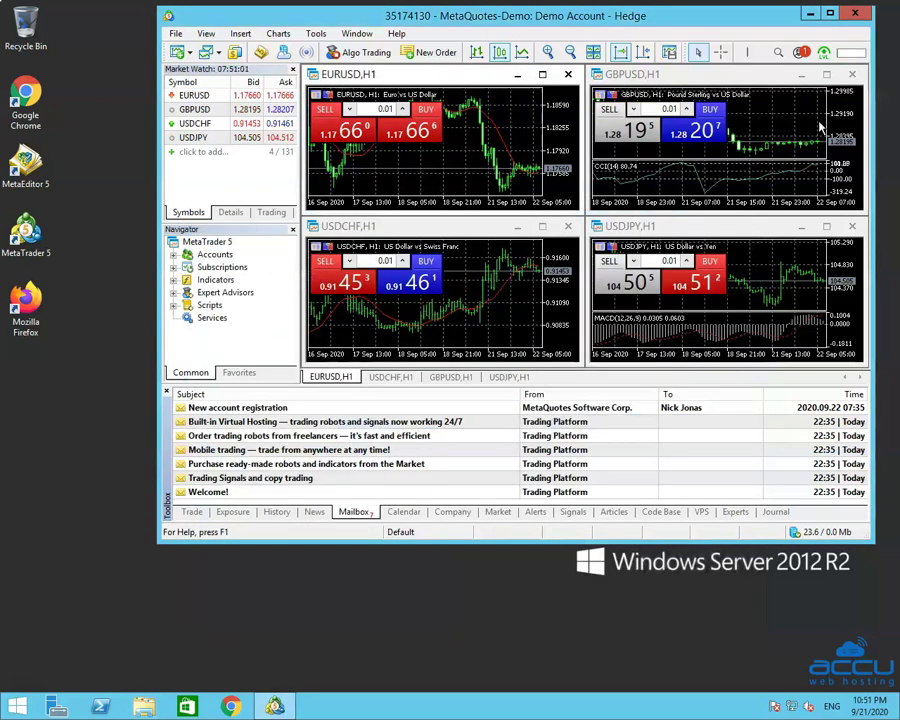
left_click(855, 13)
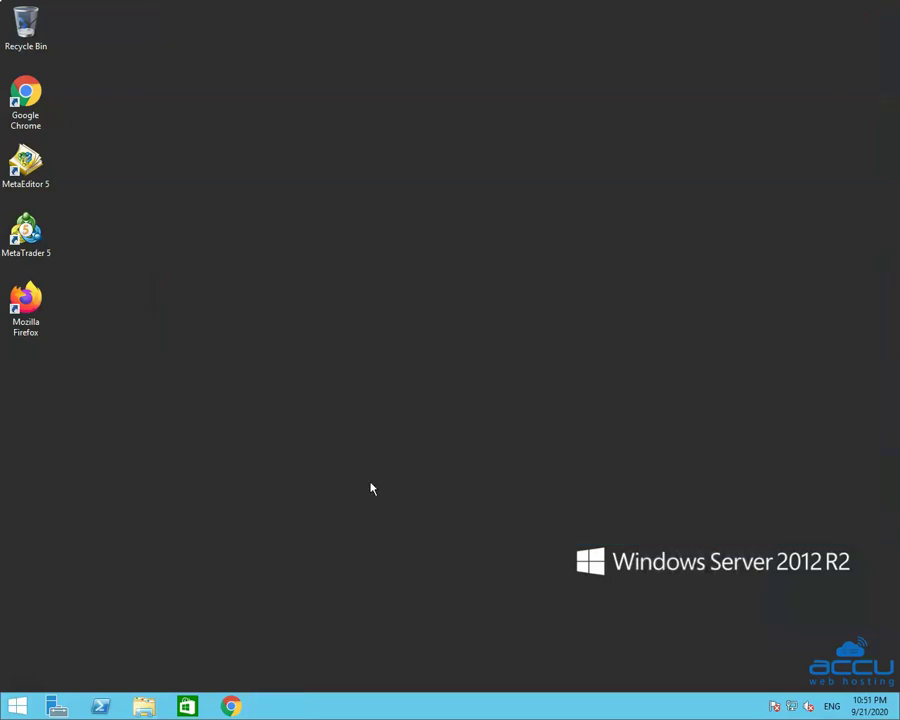
Restart the server with 'Other (Planned)' as the reason.
left_click(14, 706)
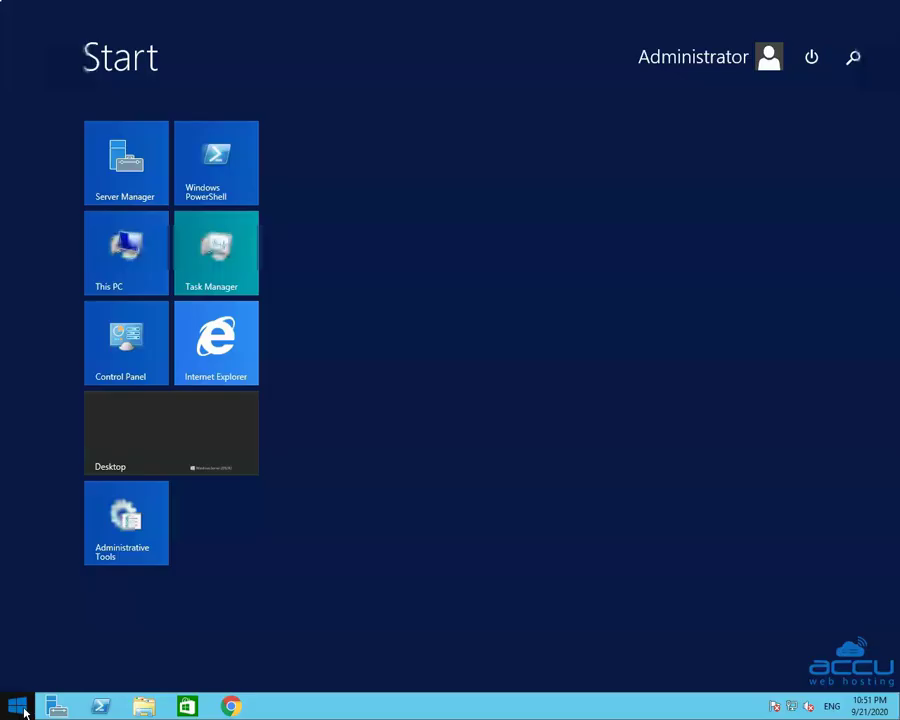
left_click(811, 57)
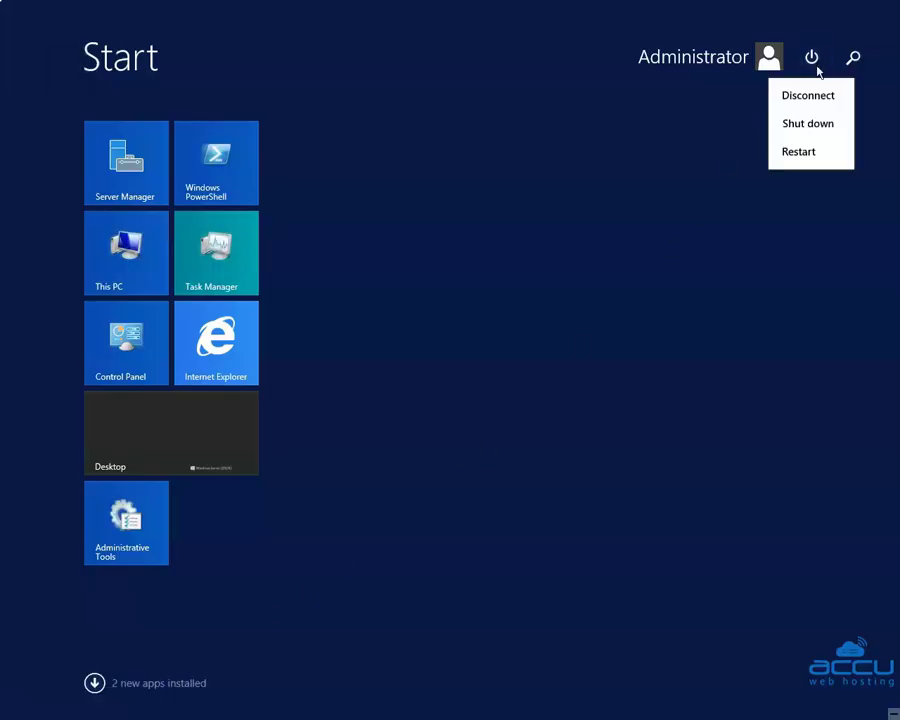
left_click(795, 153)
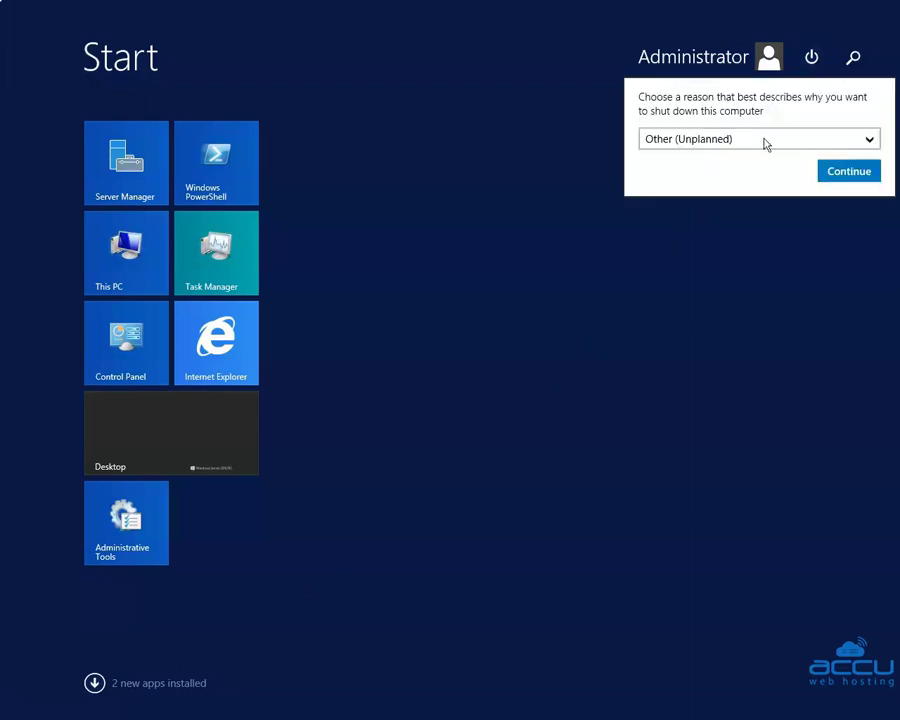
left_click(762, 144)
left_click(711, 167)
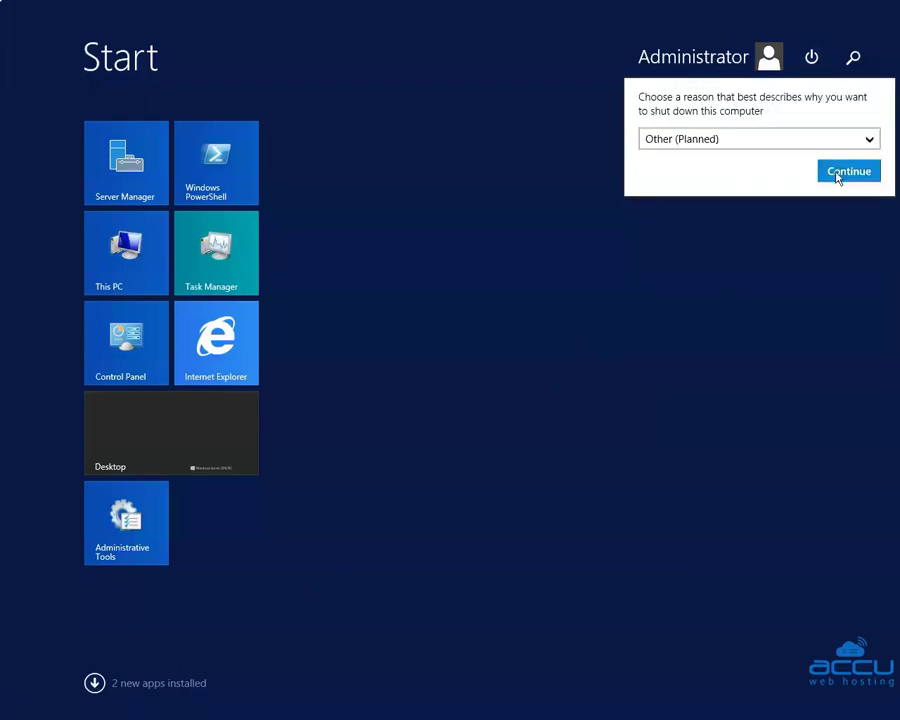
left_click(838, 177)
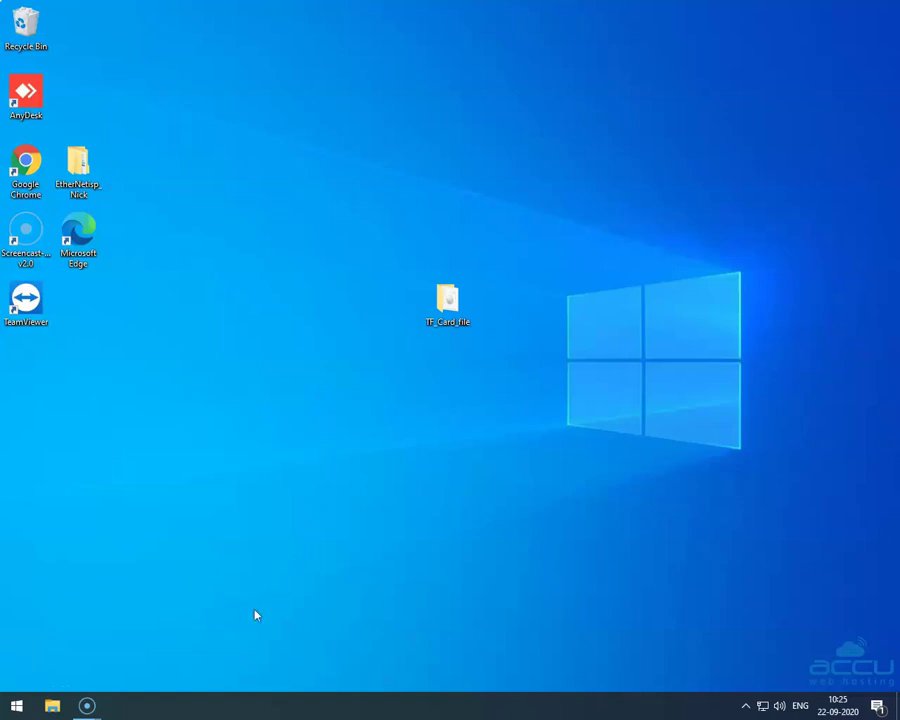
Launch Remote Desktop Connection from Windows Accessories in the local Start menu.
left_click(16, 705)
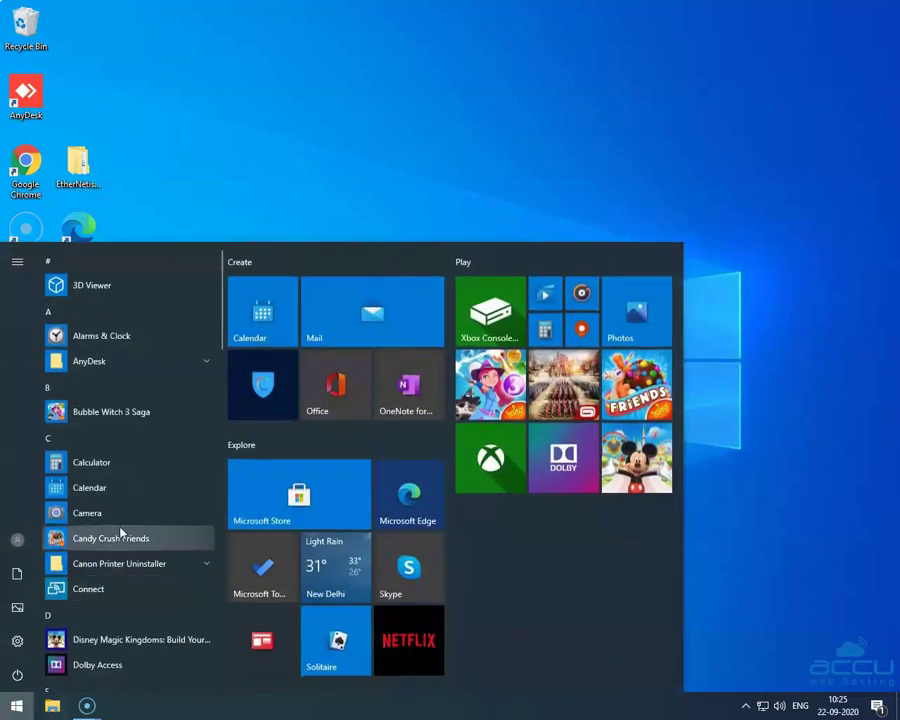
scroll(124, 530, "down", 3)
scroll(127, 537, "down", 2)
scroll(127, 537, "down", 3)
scroll(127, 537, "down", 2)
scroll(127, 540, "down", 2)
scroll(126, 537, "down", 3)
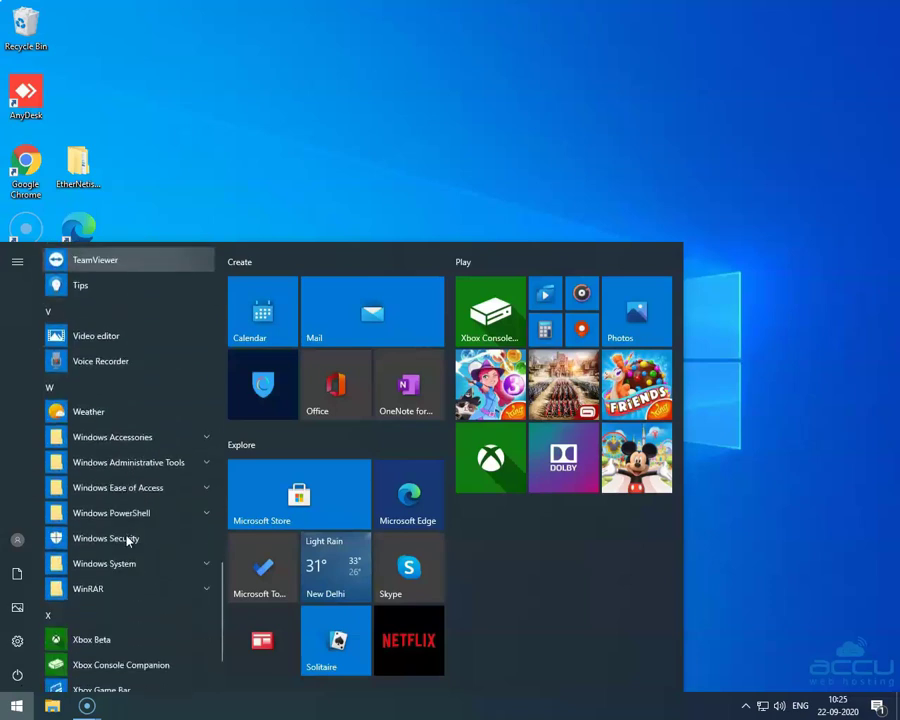
left_click(127, 450)
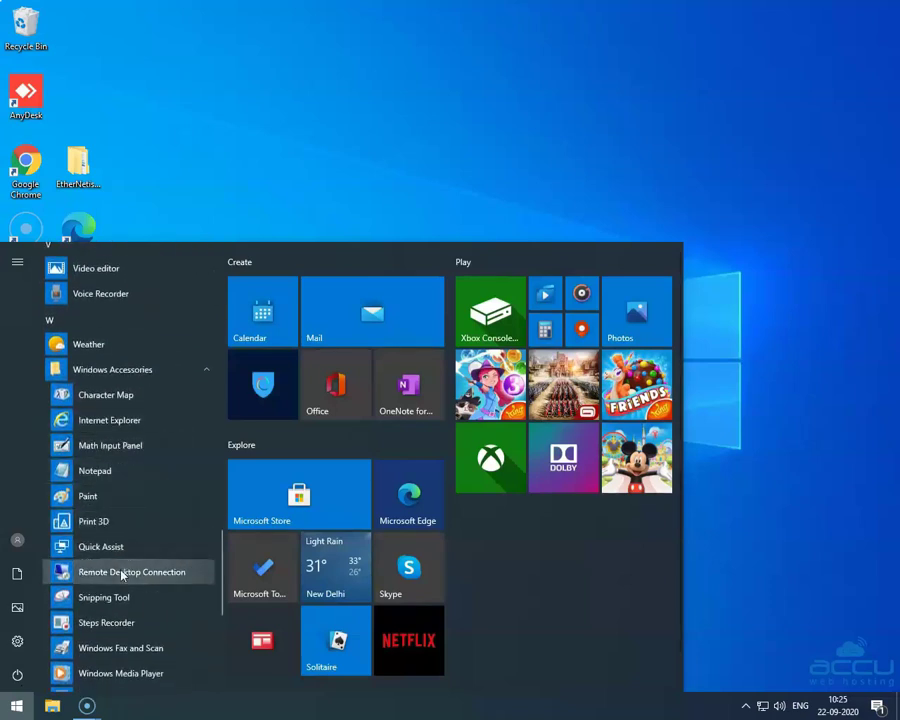
left_click(122, 574)
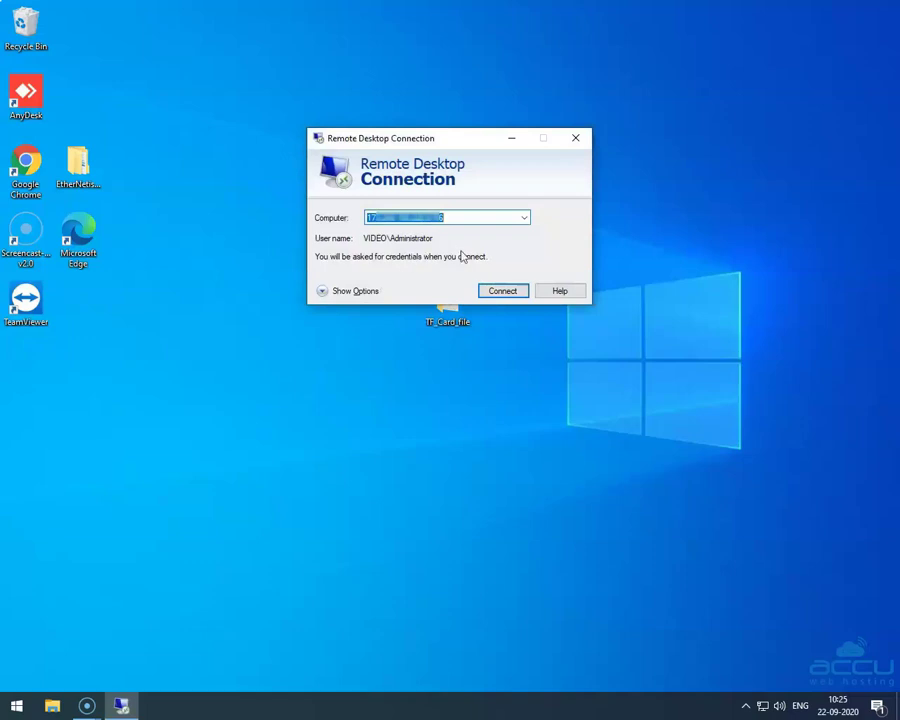
Connect to the restarted server and log in with the password.
left_click(502, 291)
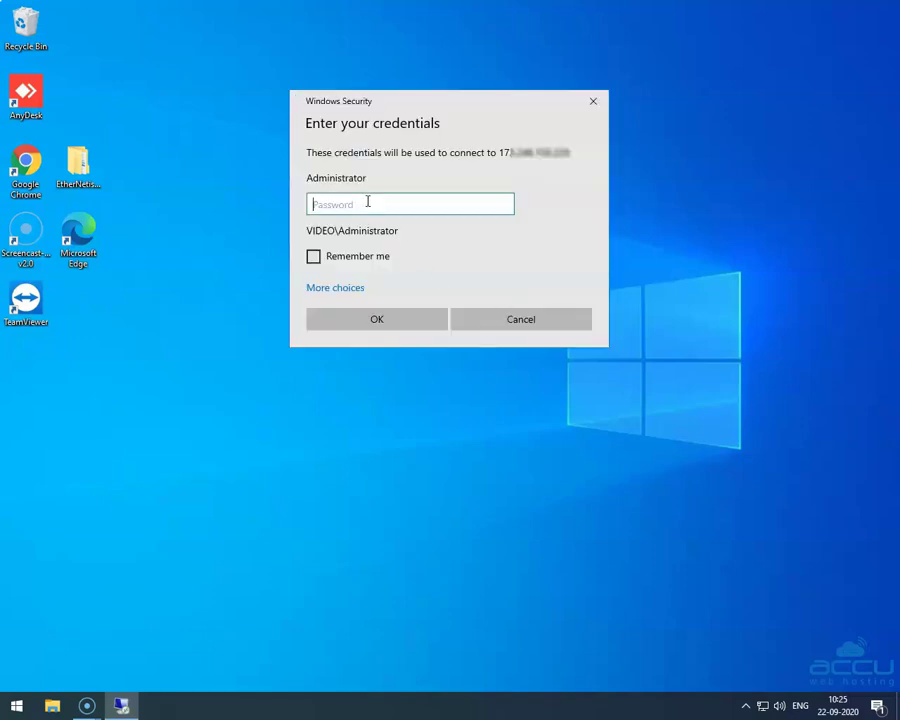
type("•••••••••••")
left_click(381, 322)
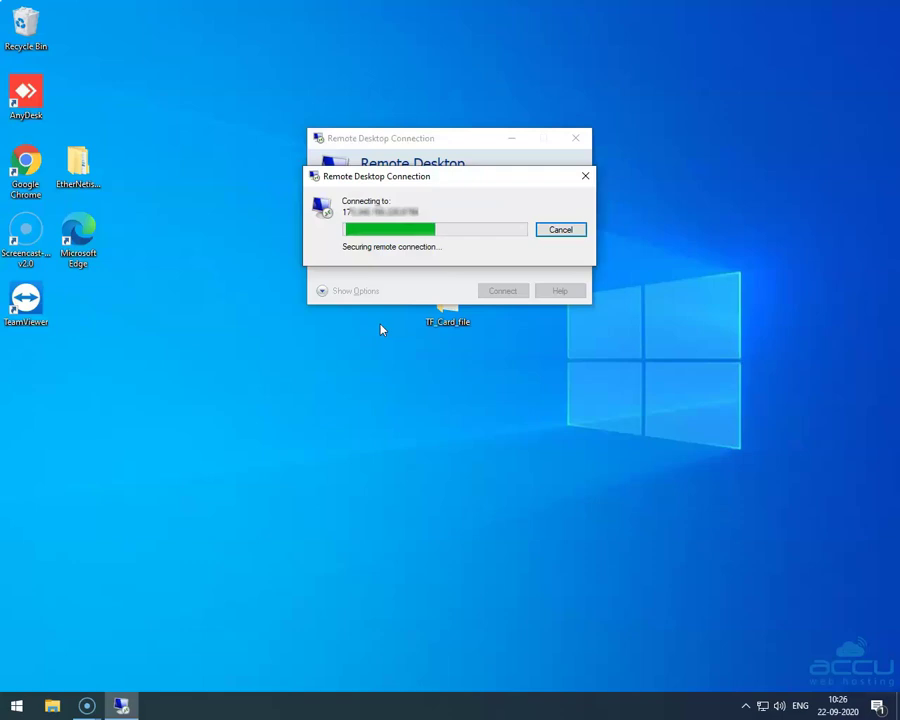